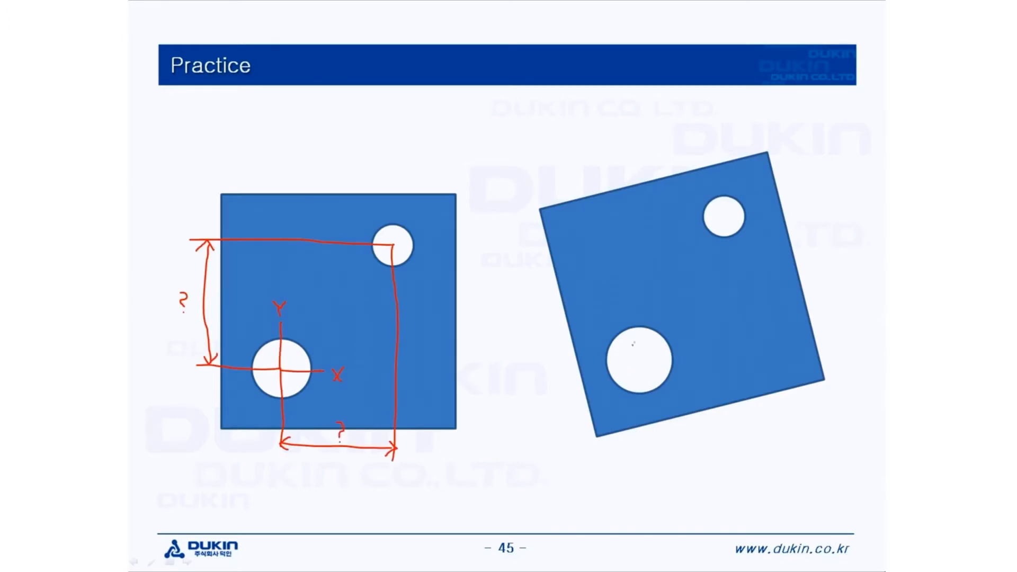
left_click_drag(674, 367, 705, 366)
left_click_drag(724, 214, 717, 475)
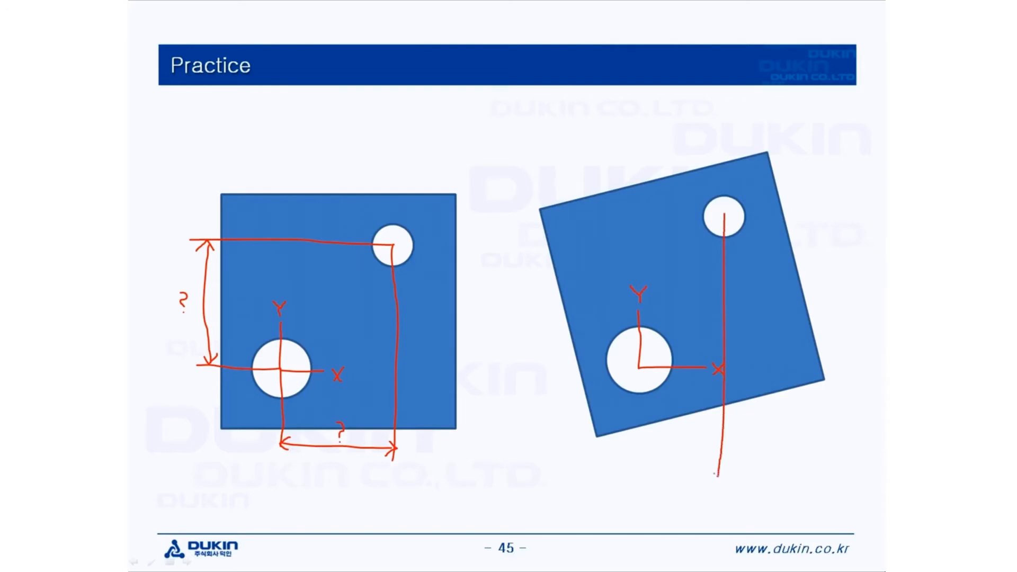
left_click_drag(638, 395, 641, 459)
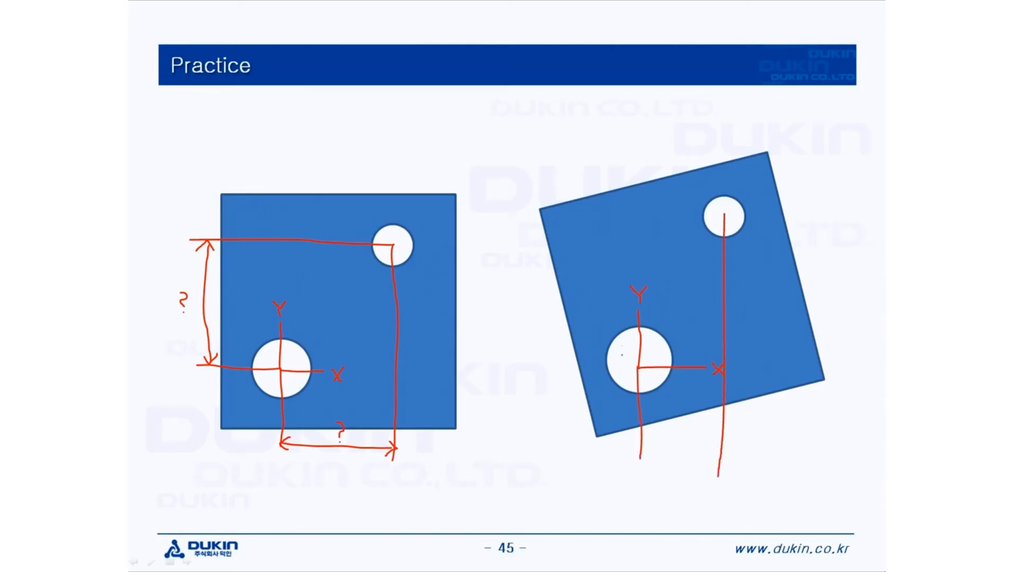
left_click_drag(638, 368, 558, 365)
left_click_drag(724, 215, 550, 217)
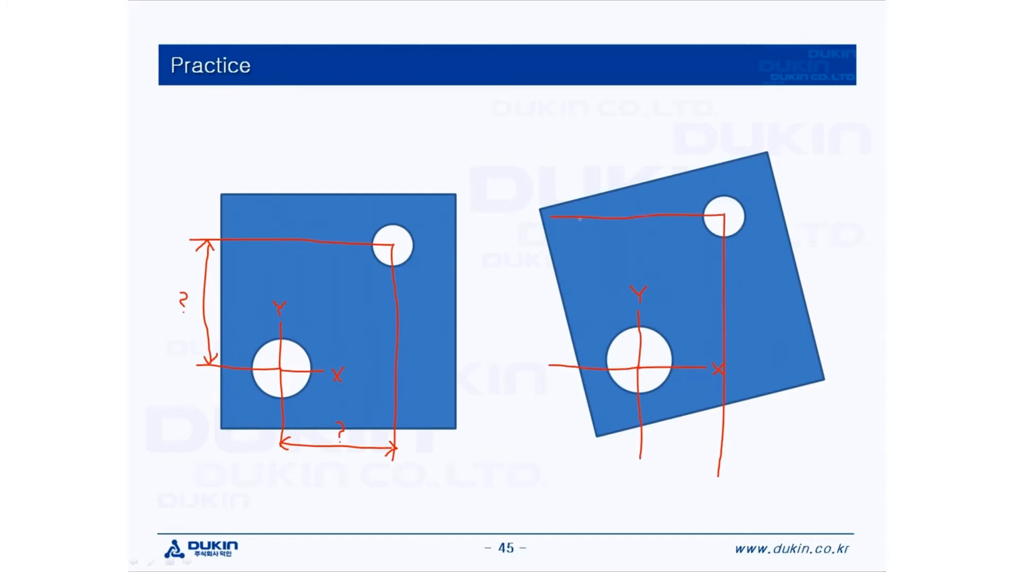
left_click_drag(577, 272, 578, 353)
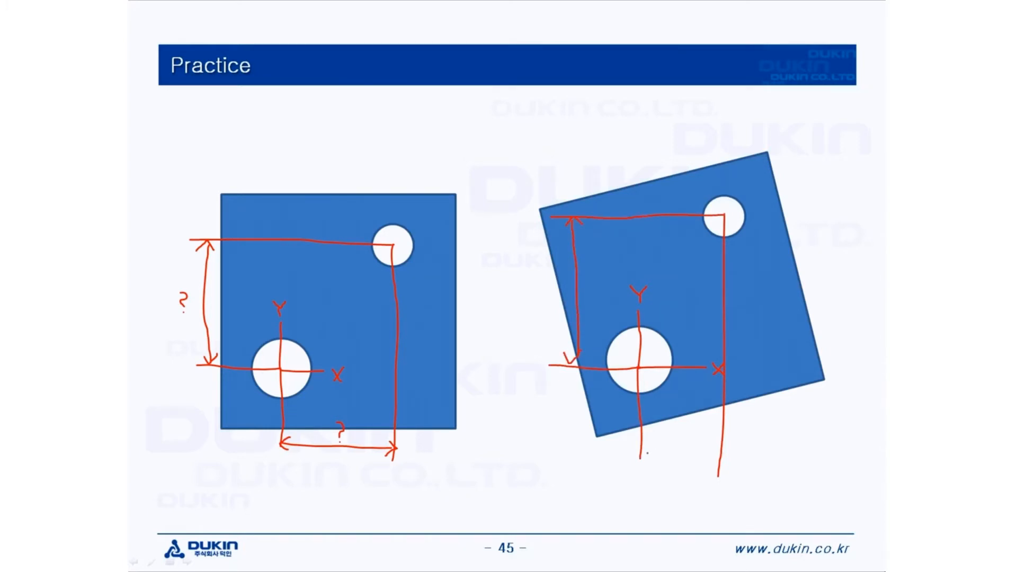
left_click_drag(642, 450, 720, 453)
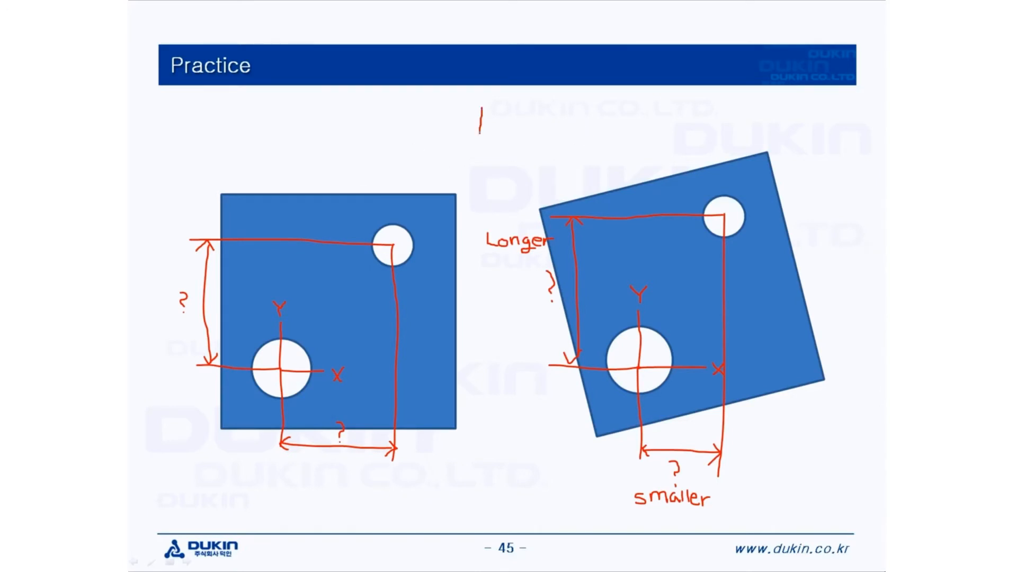
left_click_drag(519, 135, 479, 106)
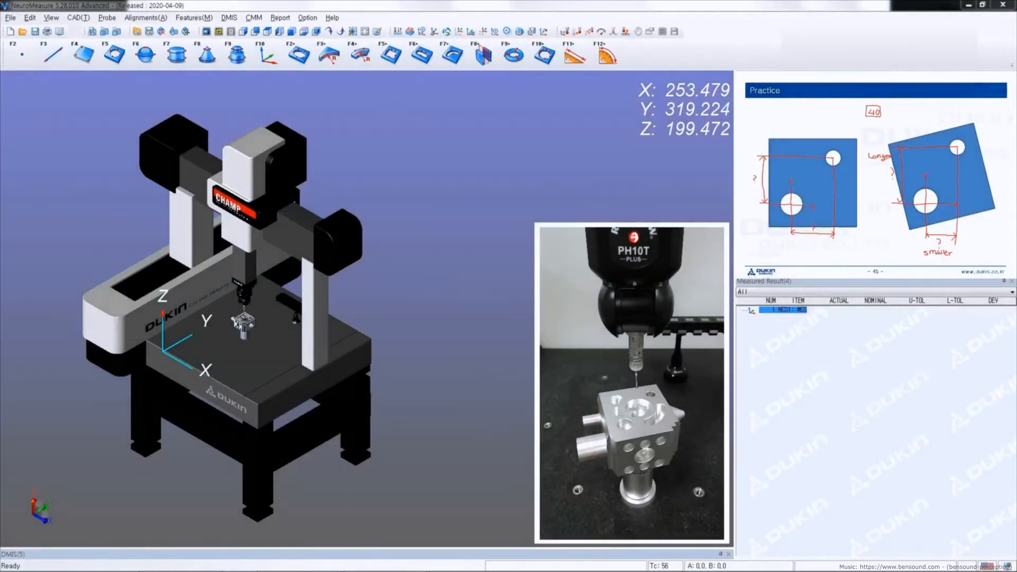
Measure the part's top face as a plane with four probing points and level the alignment to it
key("F4")
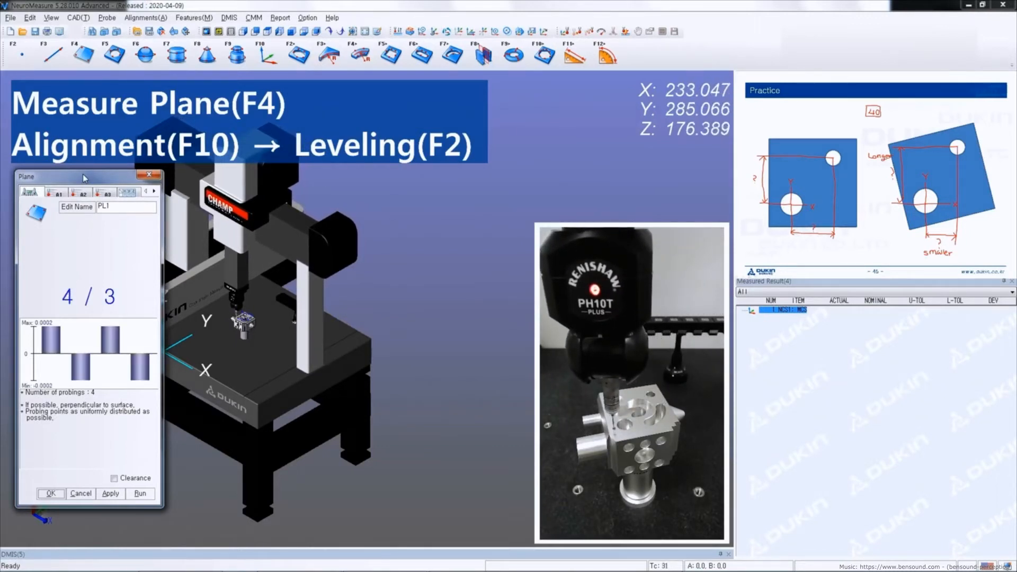
key("Return")
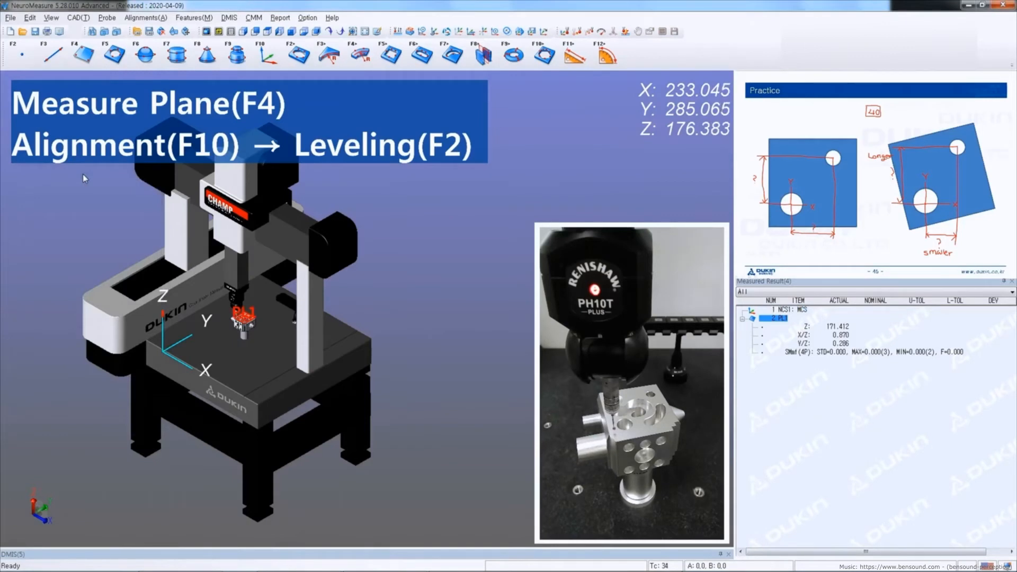
left_click(261, 46)
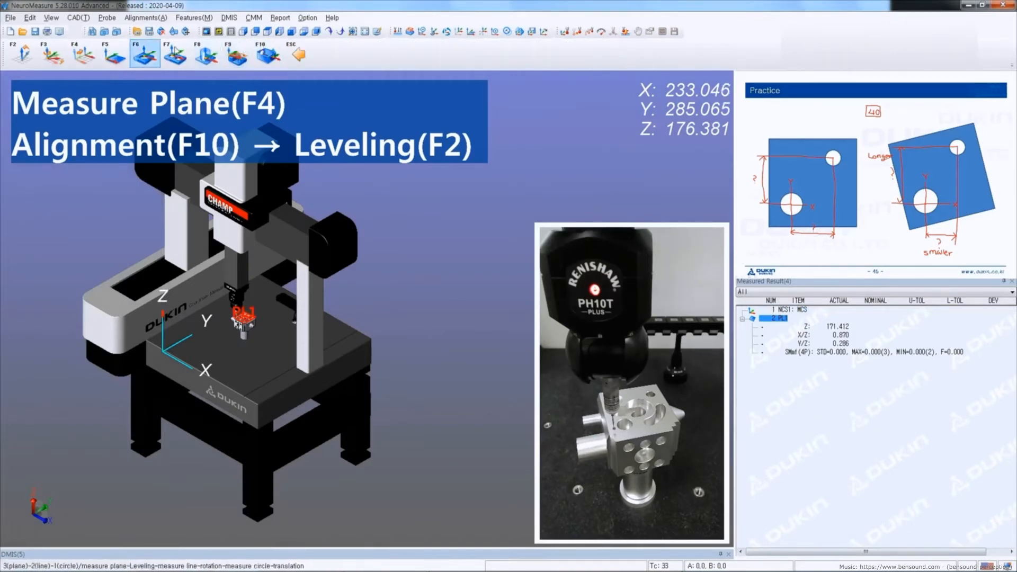
left_click(23, 51)
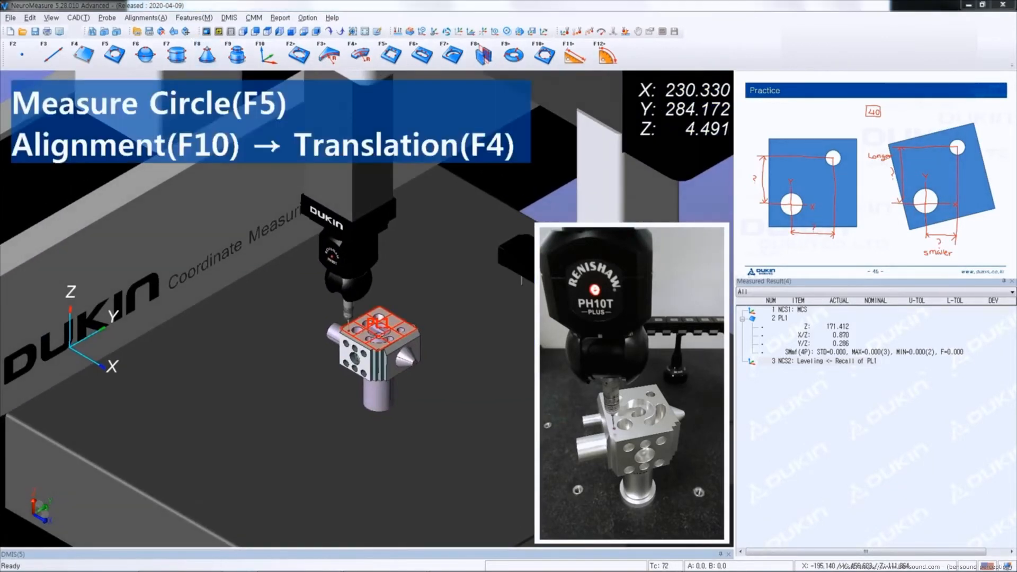
Measure the large hole on the top face as a four-point circle and translate the alignment's X and Y origin to its centre
left_click(112, 56)
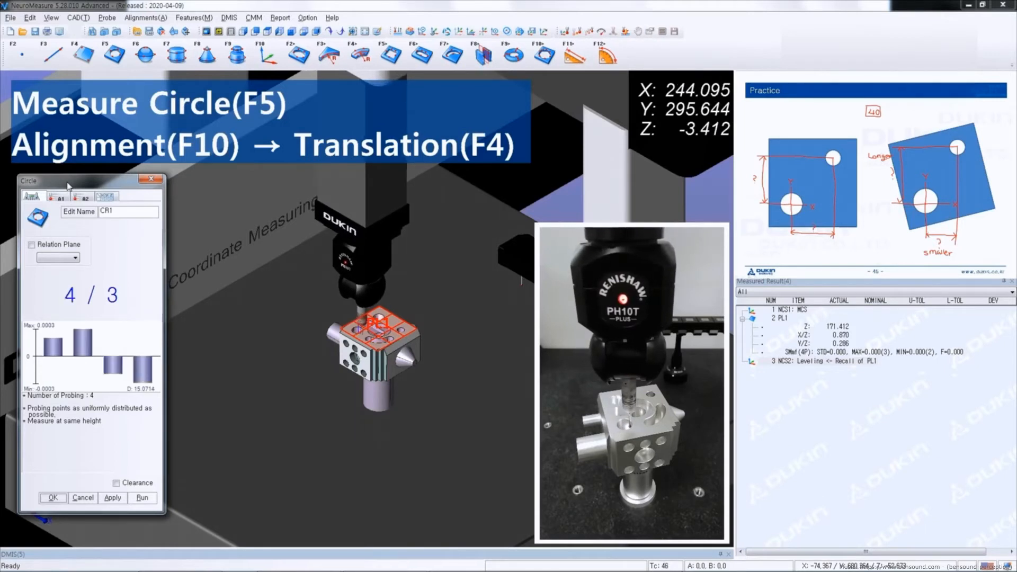
key("Return")
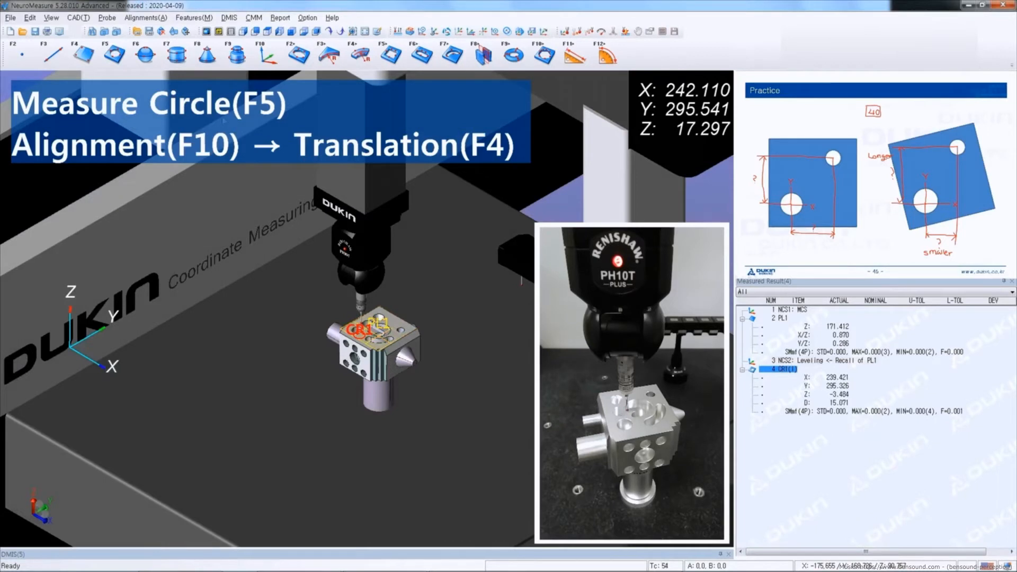
left_click(267, 49)
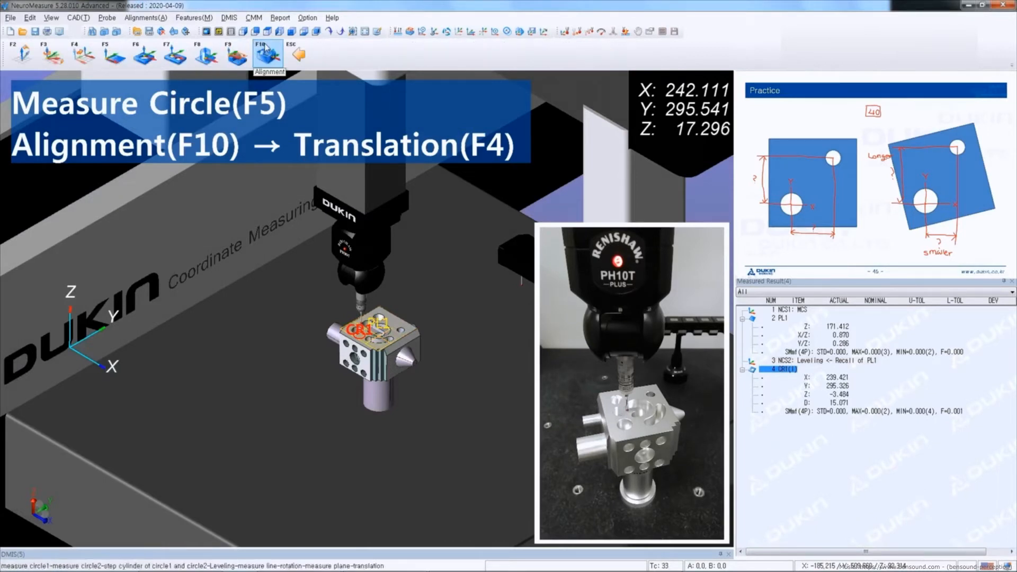
left_click(83, 54)
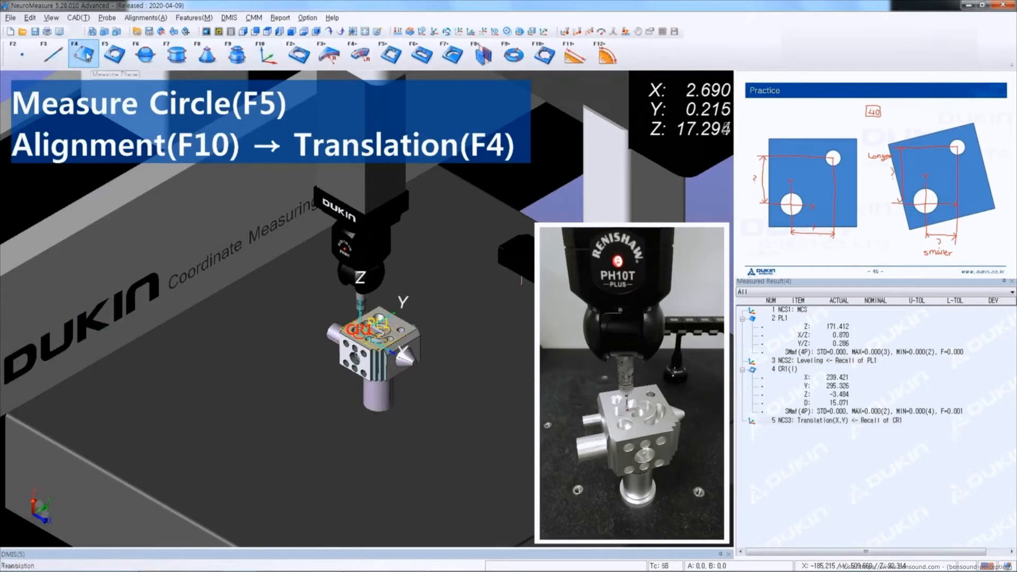
Measure the small hole near the far corner of the top face as circle CR2
middle_click_drag(284, 325, 189, 316)
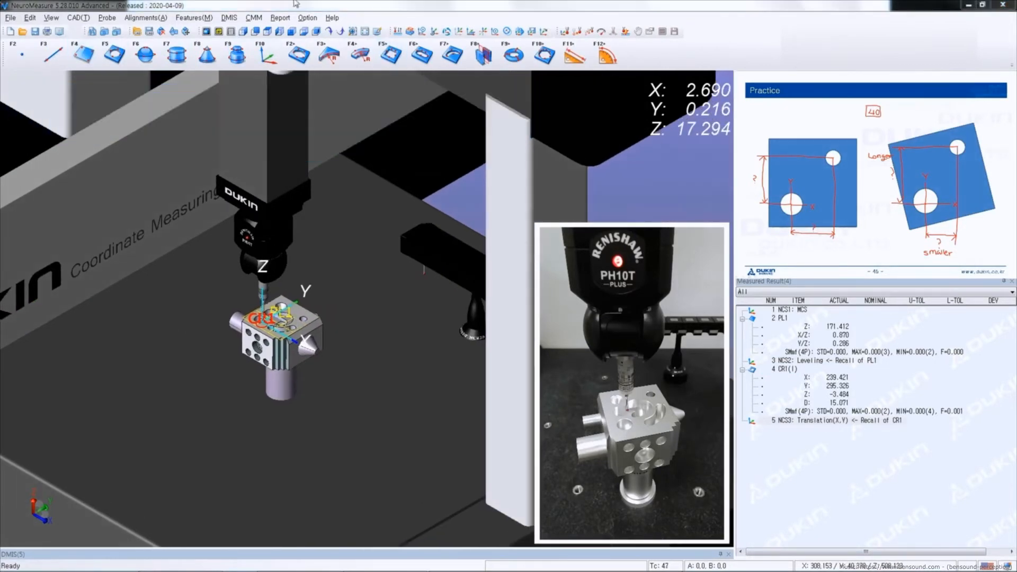
scroll(242, 315, "up", 5)
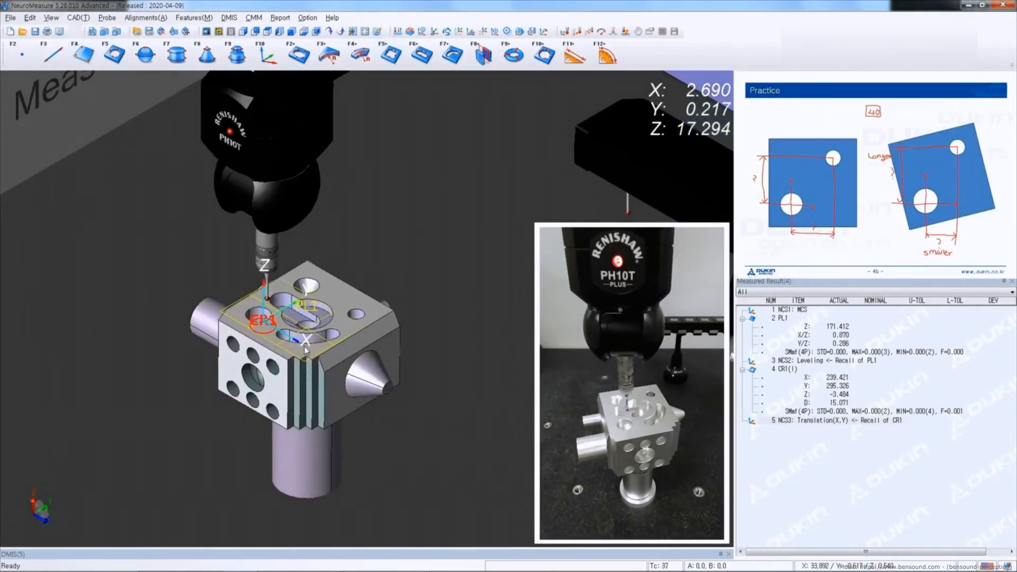
scroll(284, 324, "up", 5)
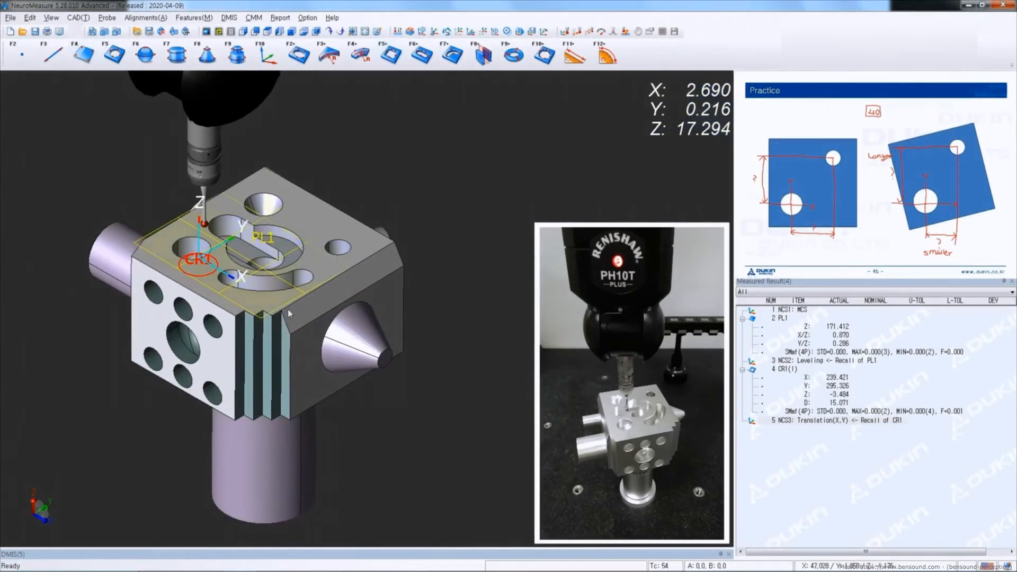
scroll(285, 307, "down", 3)
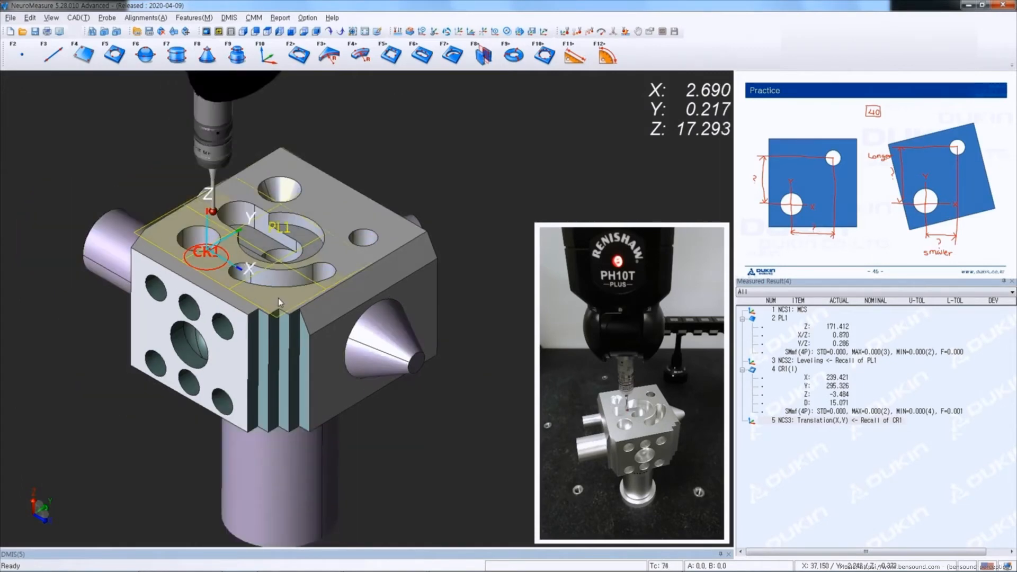
middle_click_drag(278, 298, 275, 317)
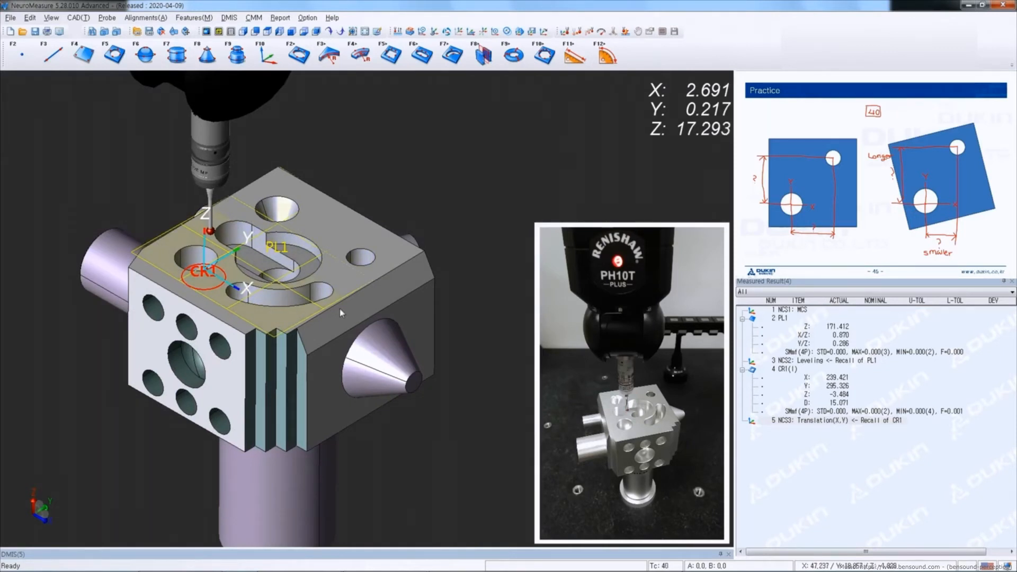
key("F5")
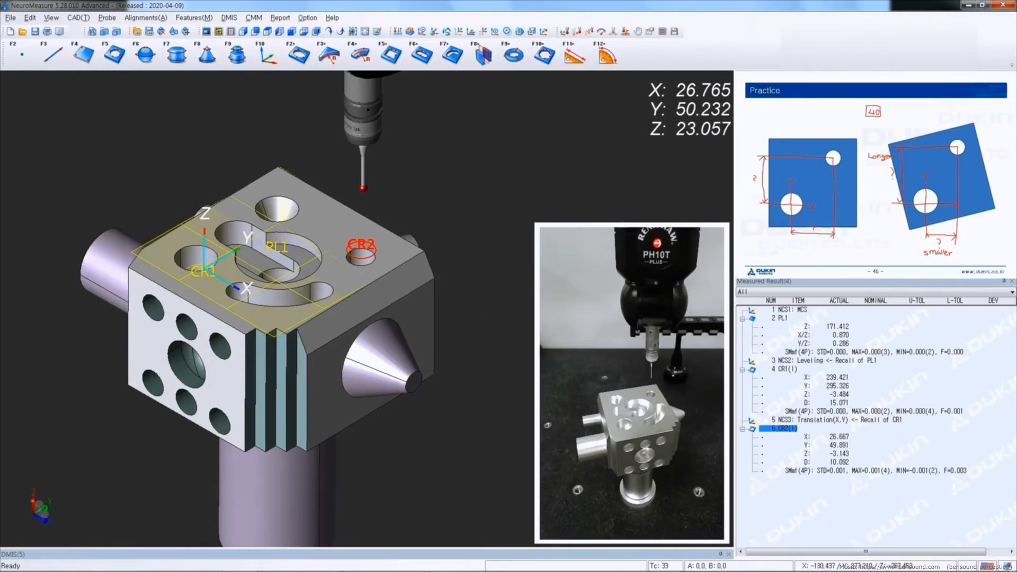
Examine the detailed measurement results of circle CR2, especially its X and Y coordinates
double_click(841, 445)
left_click_drag(461, 154, 346, 200)
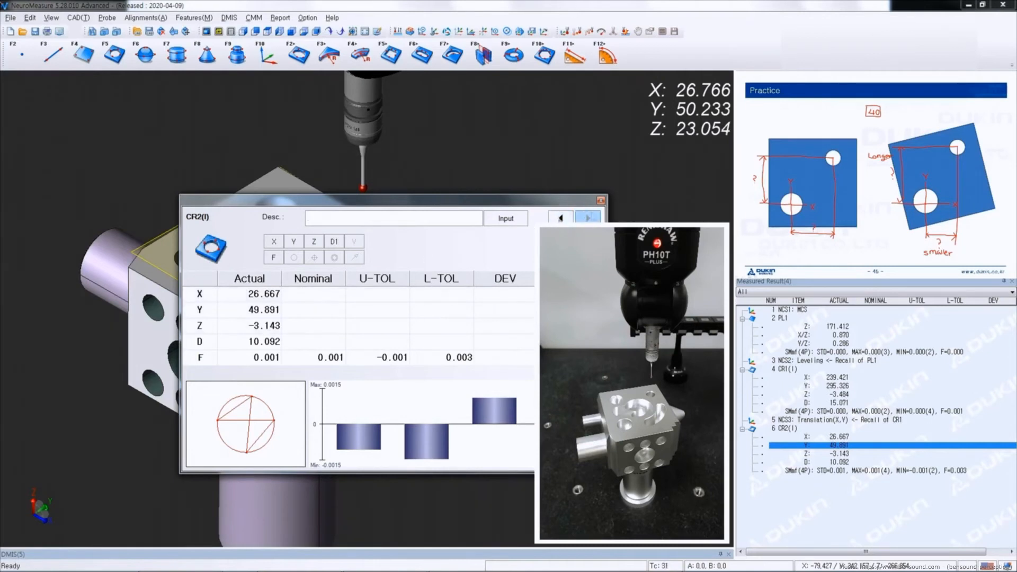
left_click(601, 200)
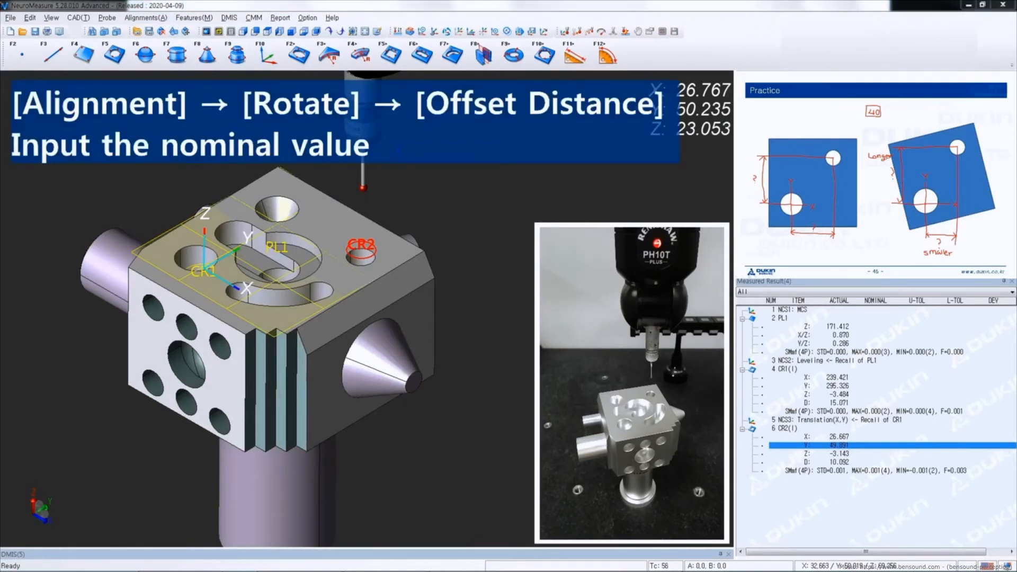
Rotate the alignment by Offset Distance on circle CR2 in the XY working plane, with nominal X 40 and Y 40
left_click(140, 18)
mouse_move(161, 44)
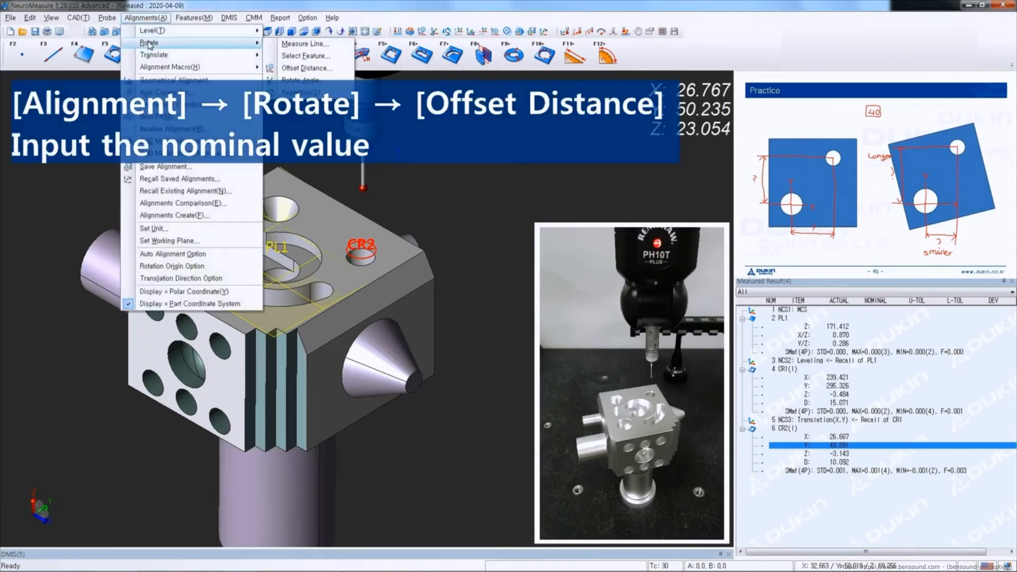
left_click(300, 73)
left_click_drag(479, 201, 89, 194)
left_click_drag(149, 239, 195, 247)
type("40")
key("Tab")
type("40")
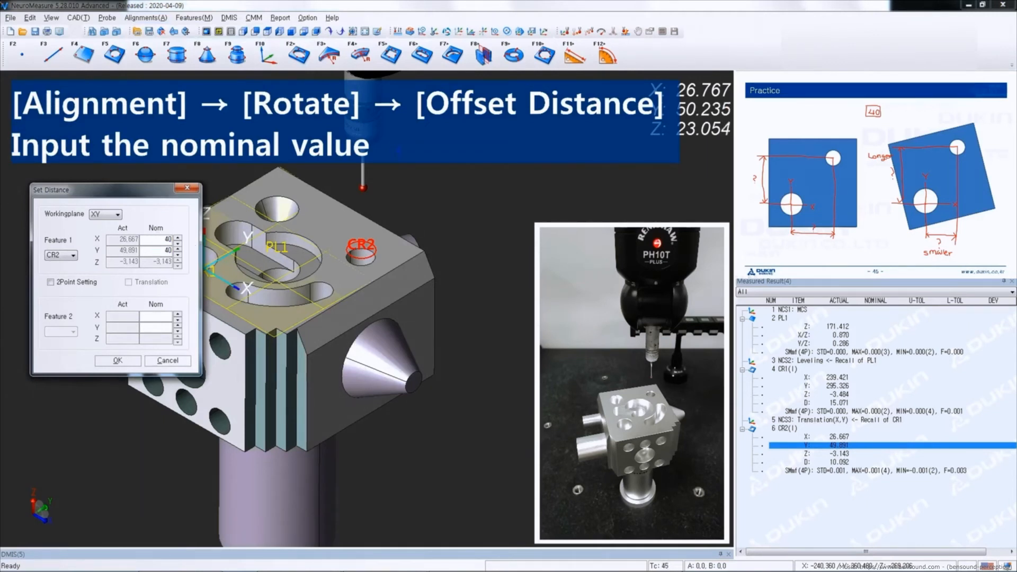
left_click(117, 361)
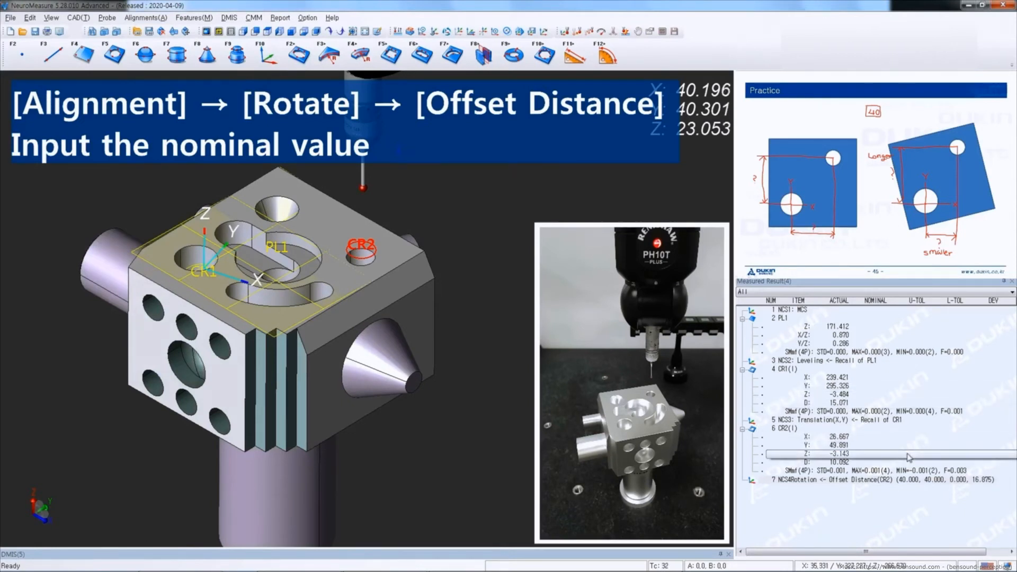
Recall circle CR2 in the rotated alignment and open the recalled circle's result details
right_click(838, 454)
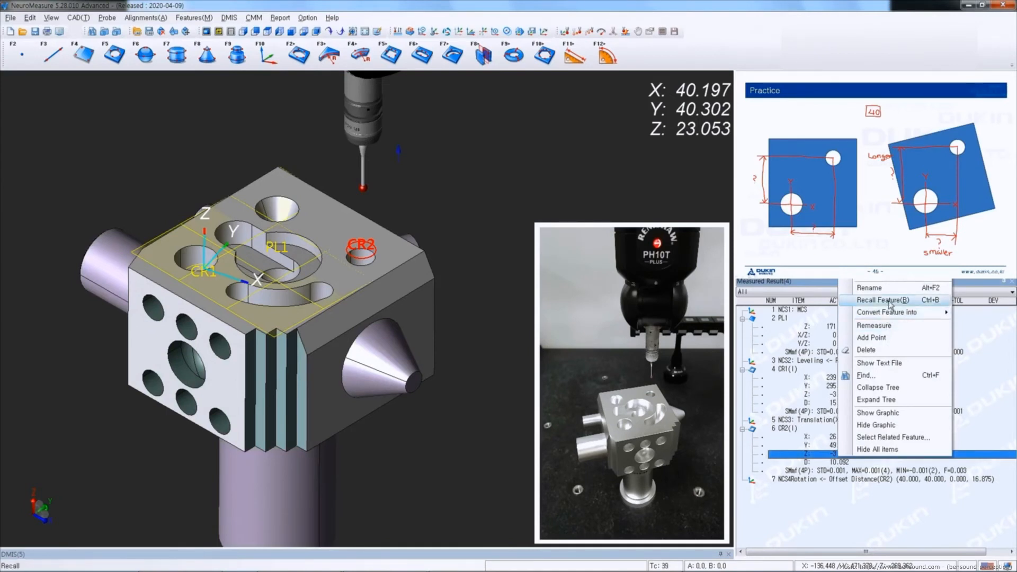
left_click(889, 300)
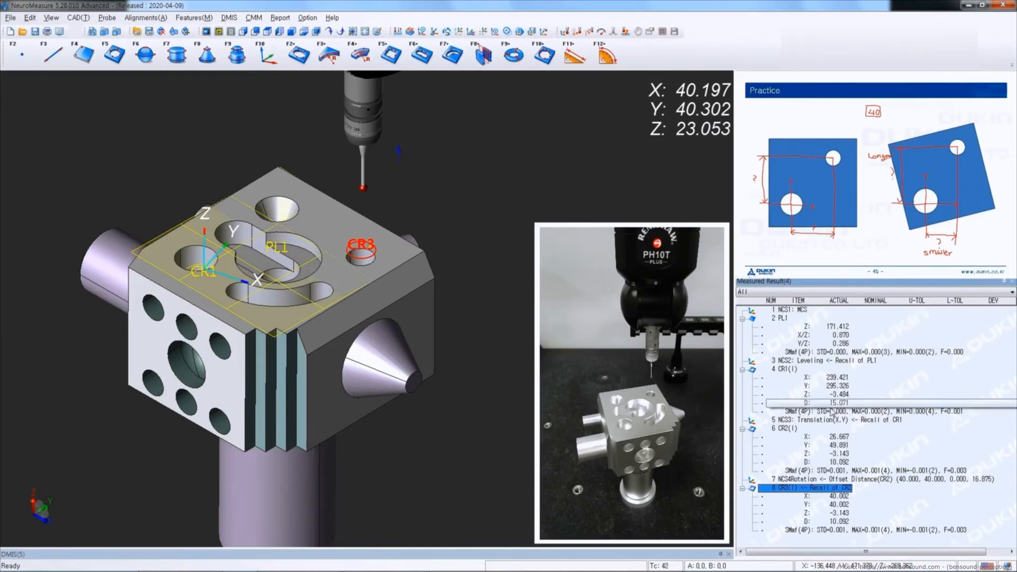
double_click(831, 498)
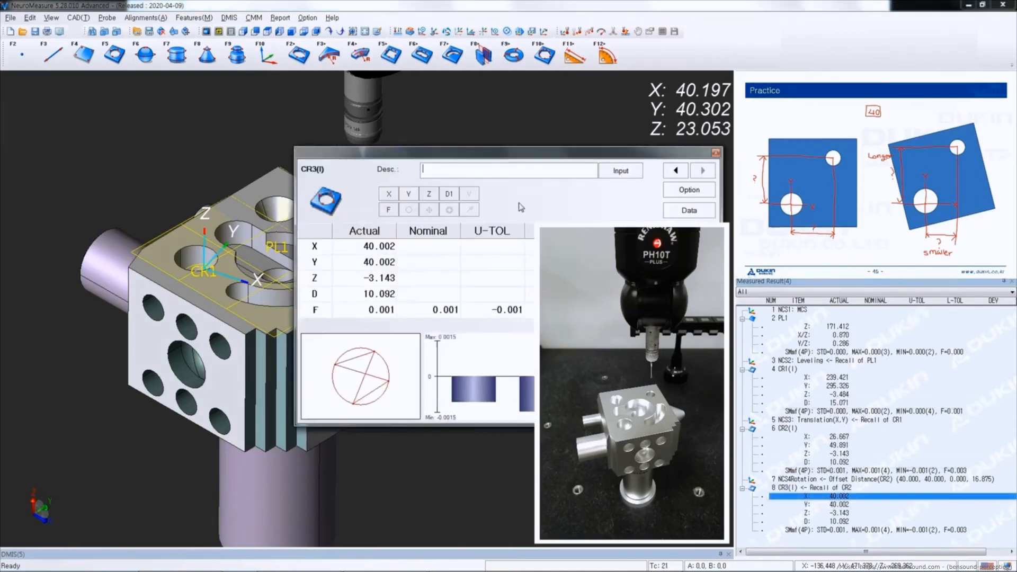
left_click_drag(517, 154, 321, 184)
Set the recalled circle's nominal X to 40, Y to 40 and diameter to 10, and exclude Z from its results
left_click(217, 283)
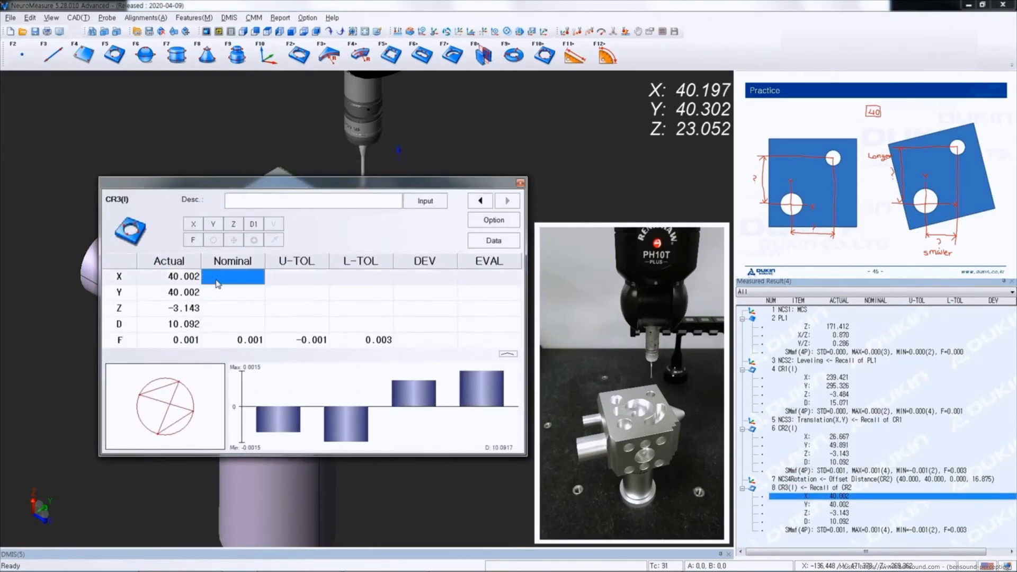
type("40")
key("Return")
key("Down")
type("40")
key("Return")
key("Down")
key("Down")
type("10")
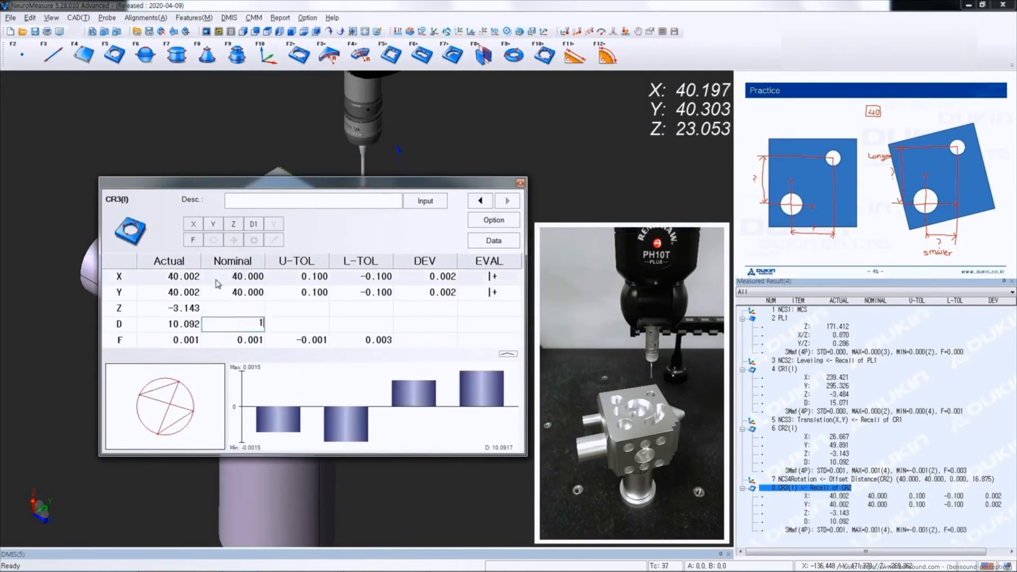
key("Return")
left_click(233, 225)
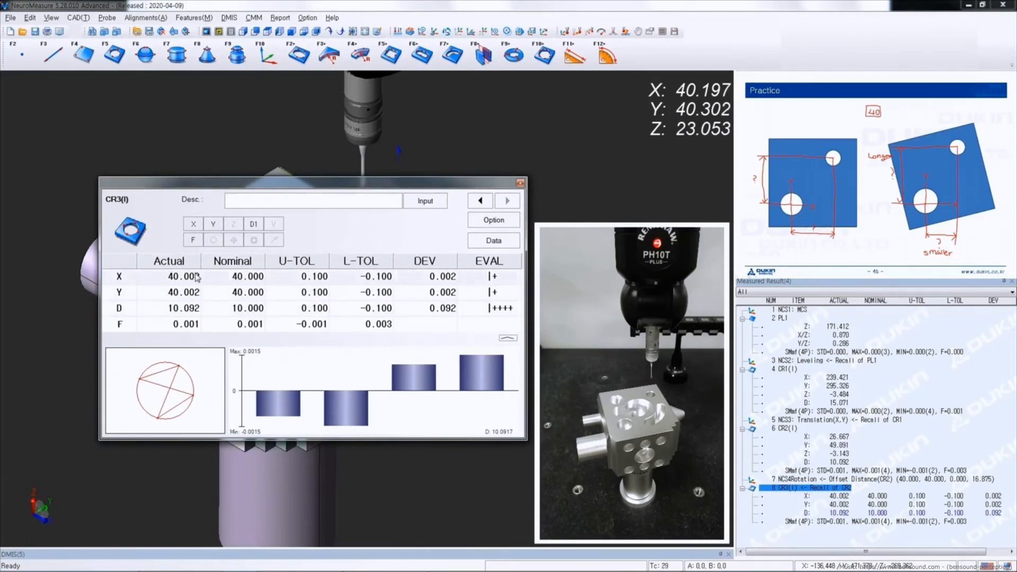
left_click(521, 183)
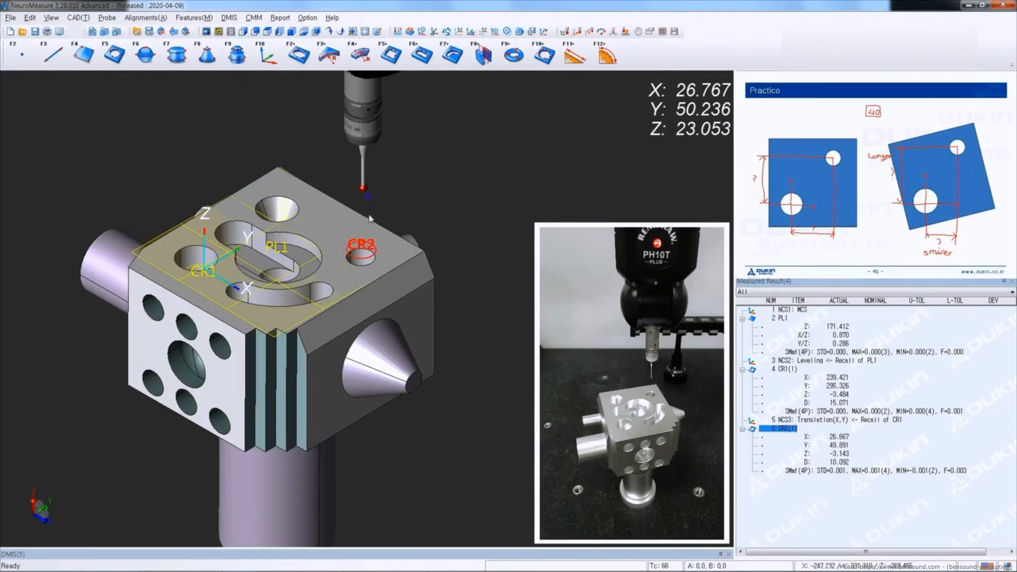
Rotate the alignment by Offset Distance on circle CR2 in the XY working plane, with nominal X 40 and nominal Y left blank
left_click(146, 18)
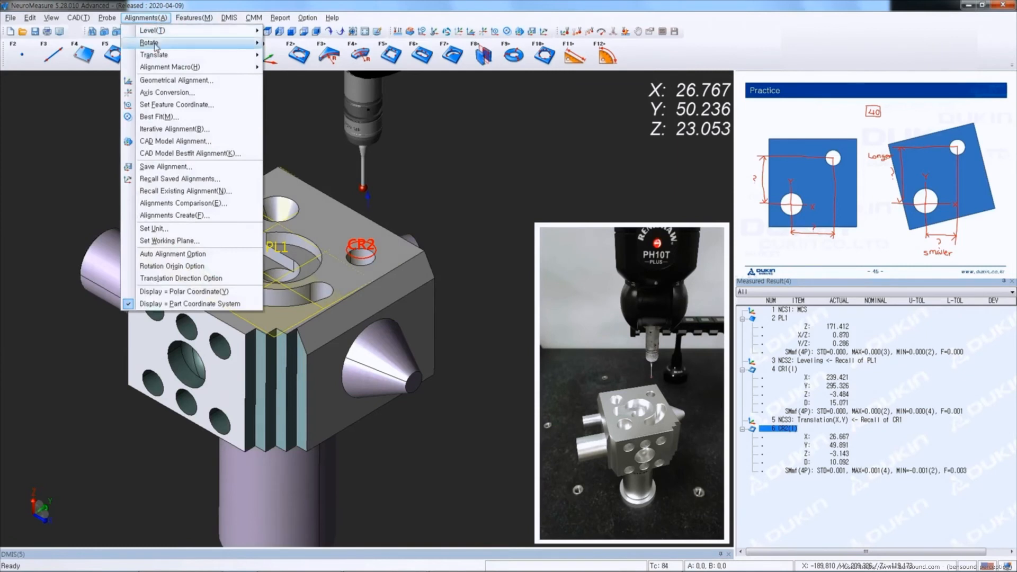
mouse_move(160, 55)
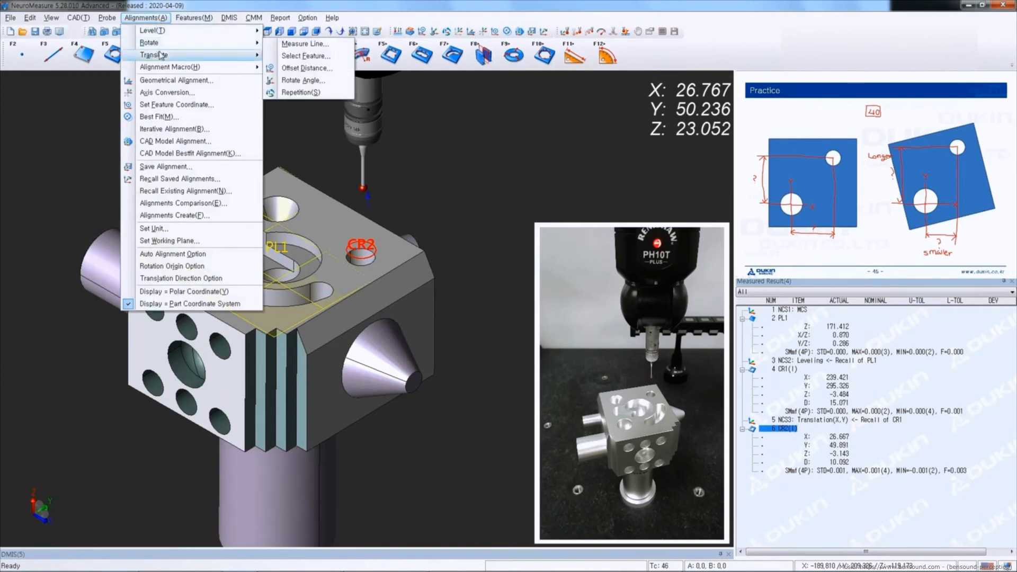
left_click(288, 69)
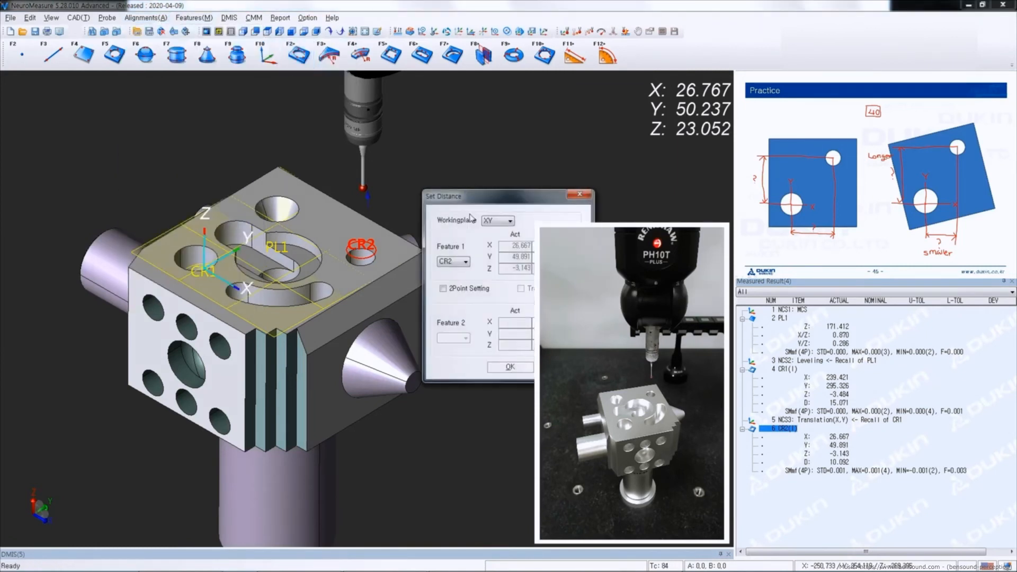
left_click_drag(482, 211, 98, 111)
left_click_drag(143, 149, 224, 156)
type("40")
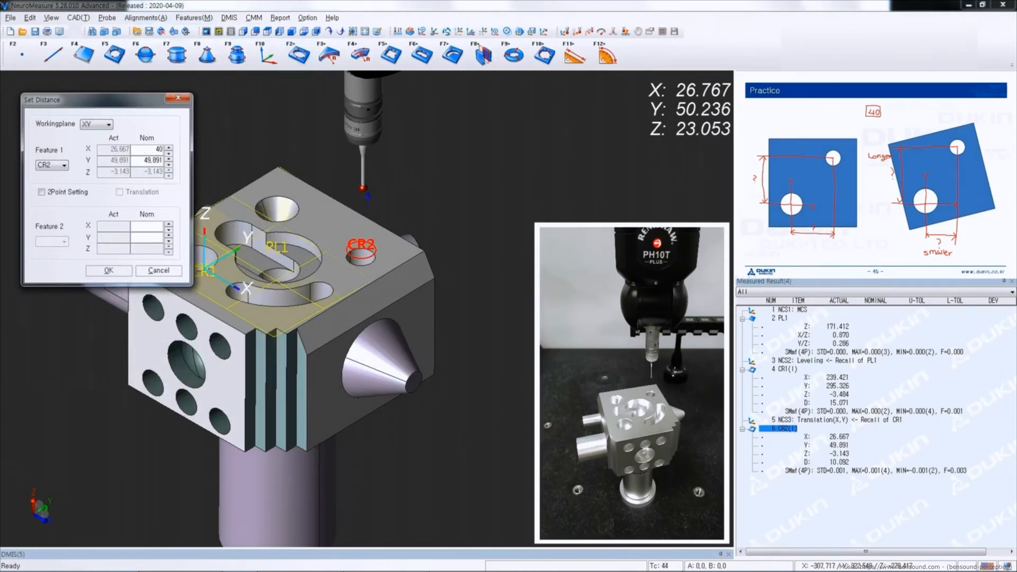
left_click_drag(142, 161, 209, 160)
key("BackSpace")
left_click(109, 271)
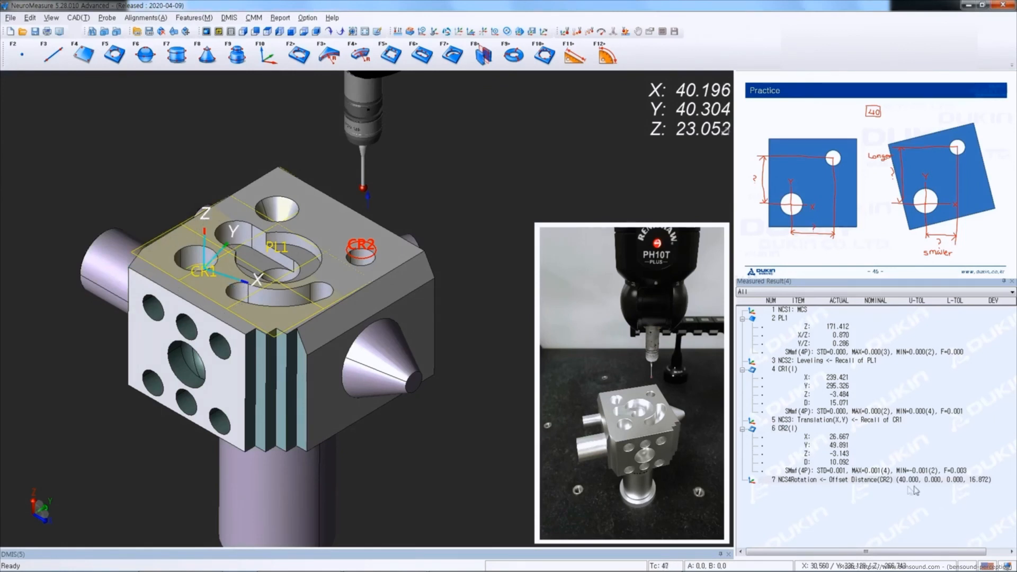
Recall circle CR2 in the newly rotated alignment and check the recalled circle's actual X and Y coordinates in its result details
right_click(837, 466)
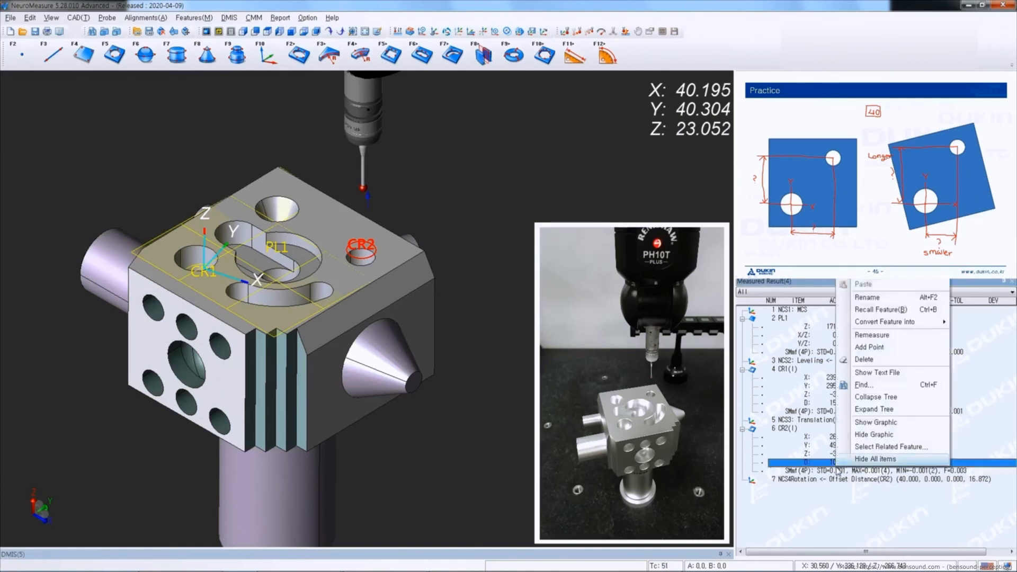
left_click(887, 310)
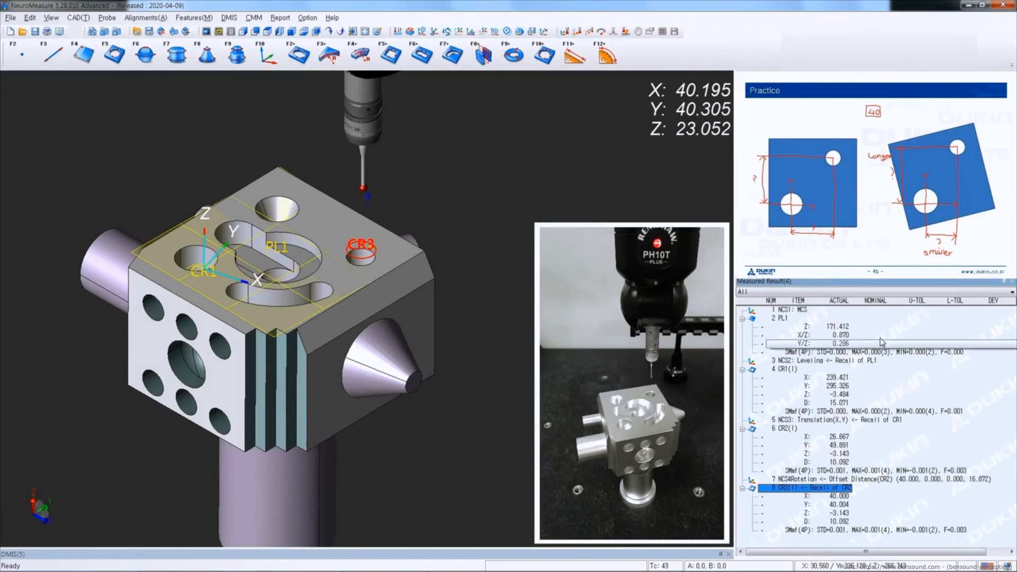
double_click(839, 504)
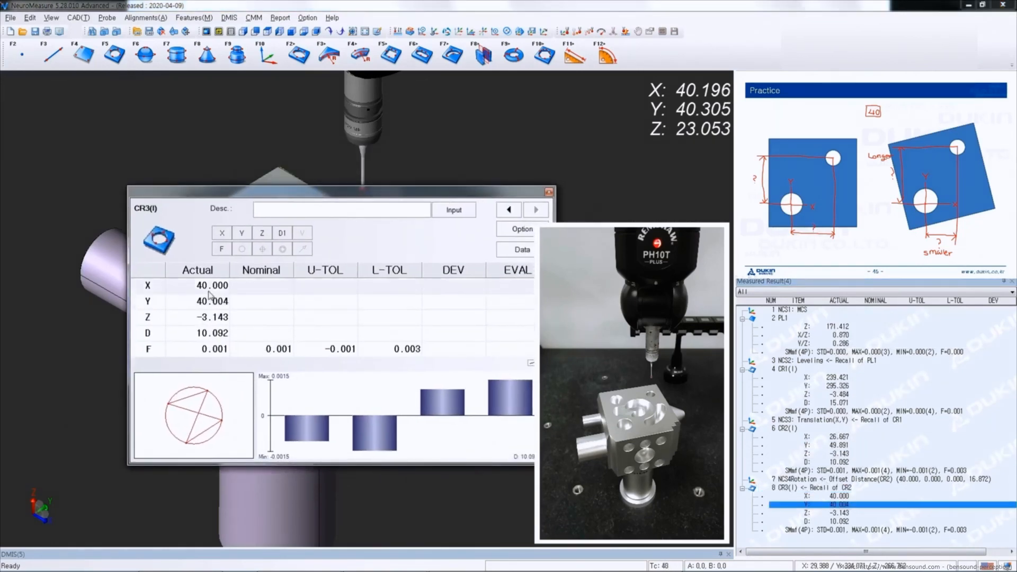
left_click(209, 291)
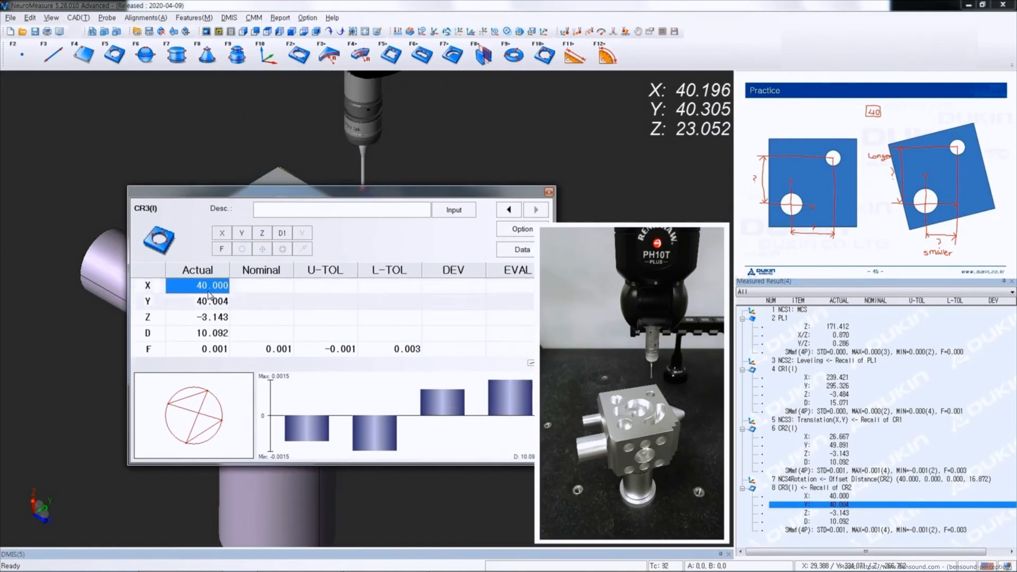
left_click(213, 308)
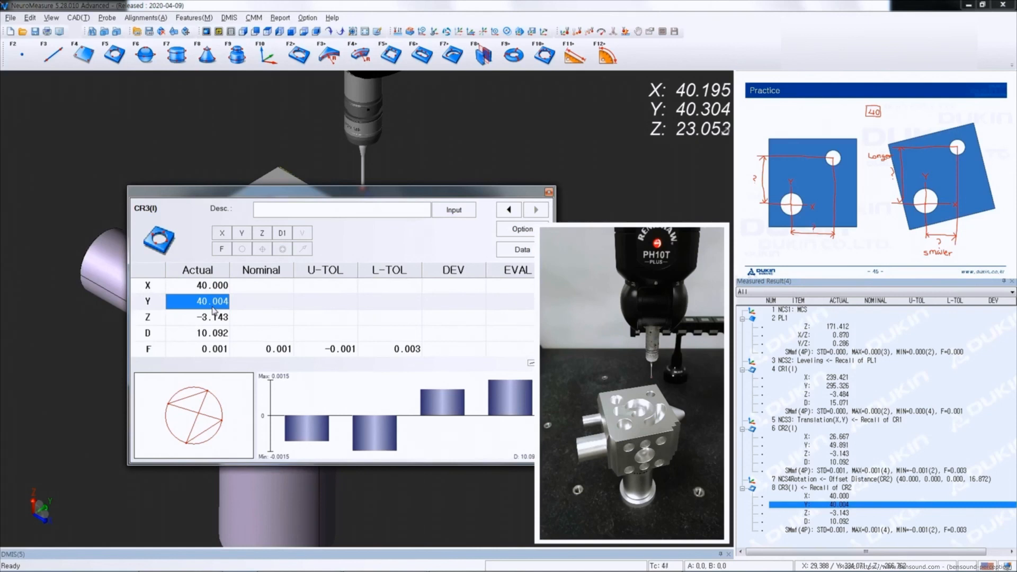
left_click(549, 192)
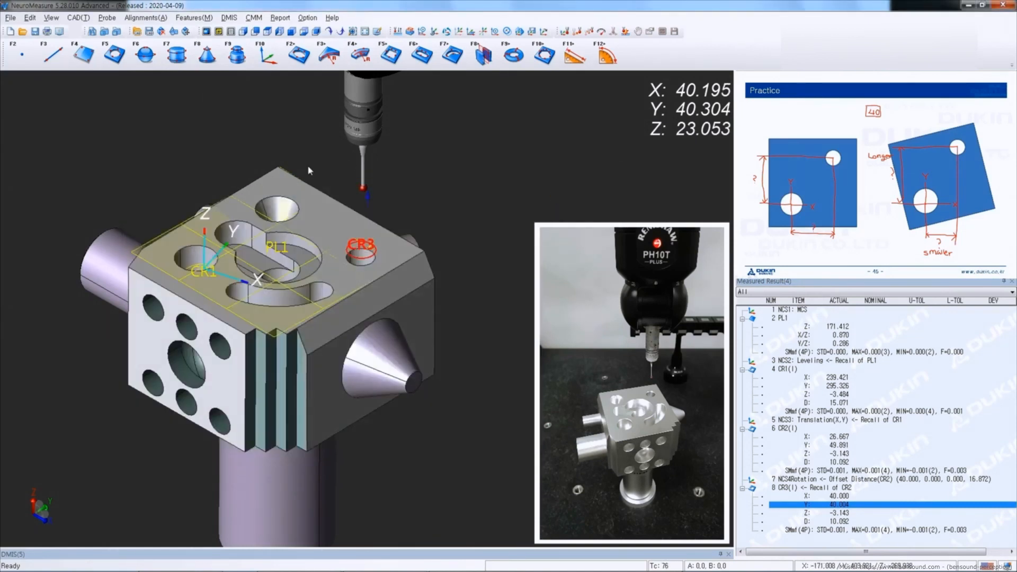